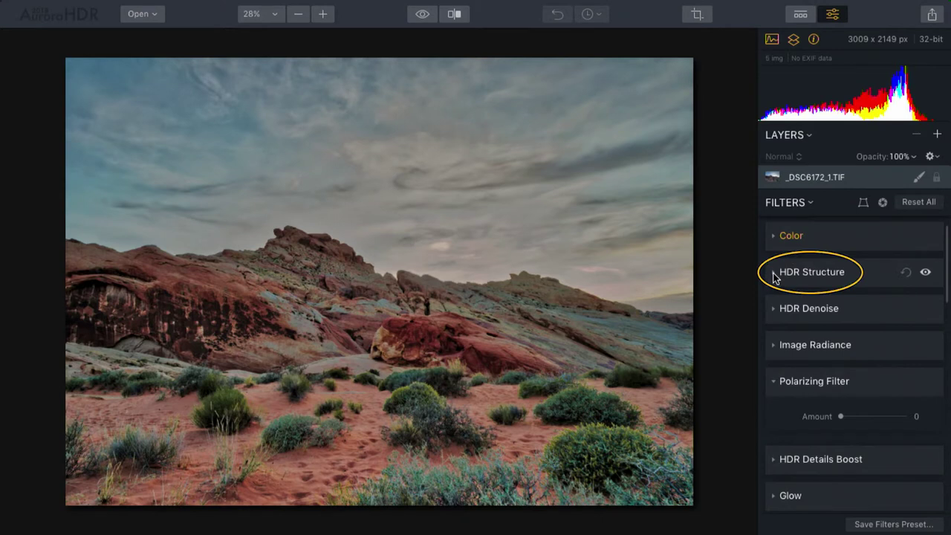
Raise HDR Structure Amount and Softness both to 100, inspecting detail at 100% zoom
{"action": "left_click", "coordinate": [774, 275]}
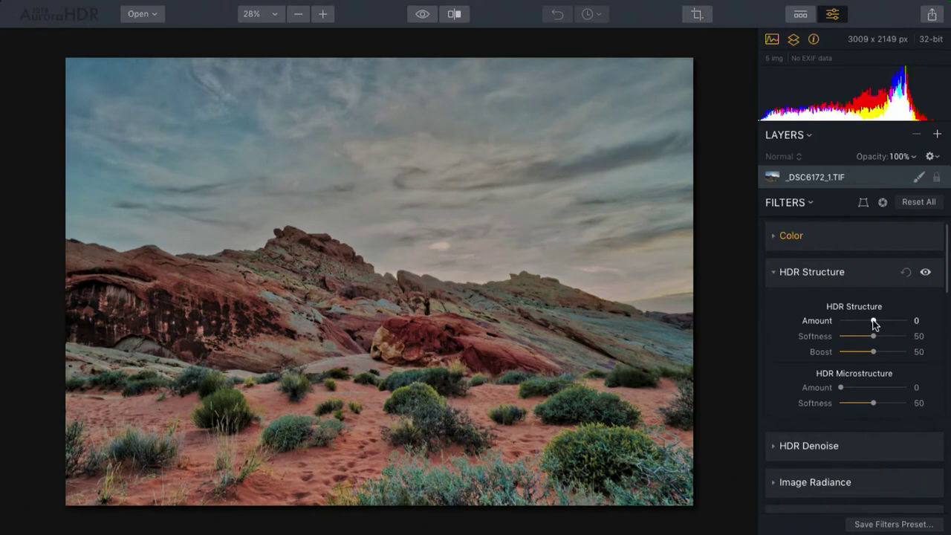
{"action": "left_click", "coordinate": [323, 14]}
{"action": "left_click", "coordinate": [323, 14]}
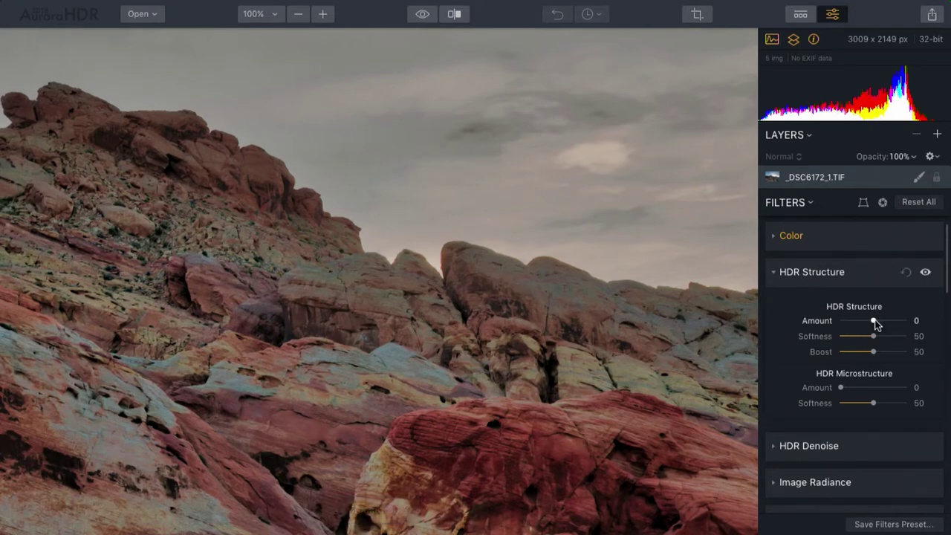
{"action": "left_click_drag", "start_coordinate": [874, 320], "coordinate": [908, 315]}
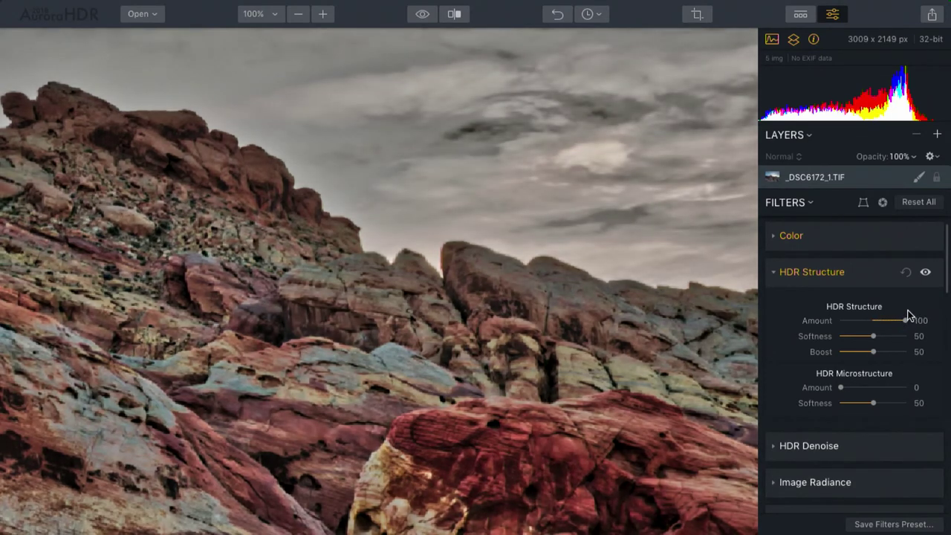
{"action": "left_click_drag", "start_coordinate": [715, 236], "coordinate": [439, 431]}
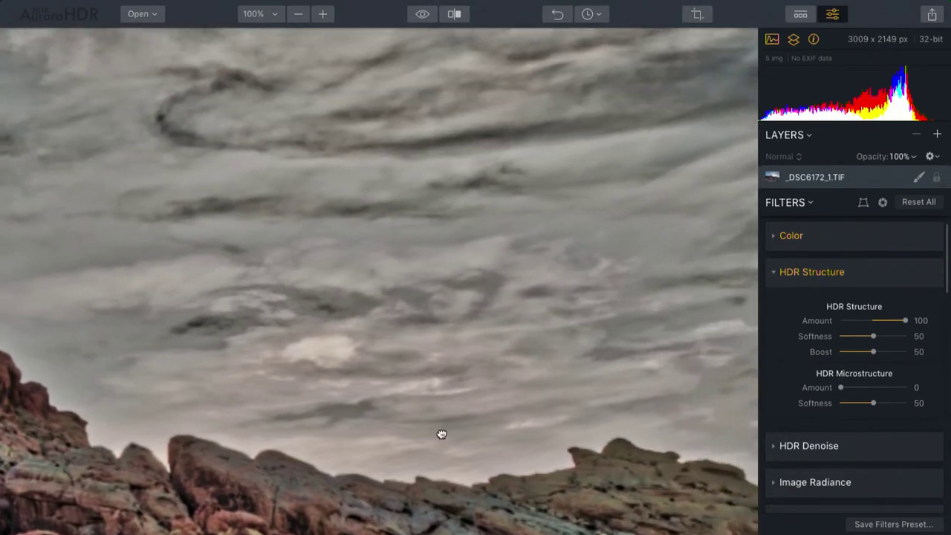
{"action": "left_click_drag", "start_coordinate": [498, 206], "coordinate": [500, 463]}
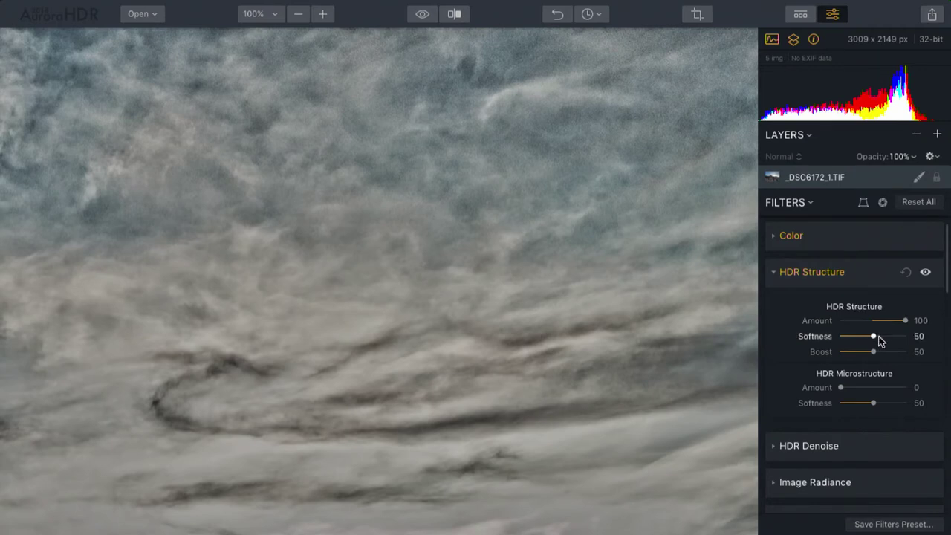
{"action": "left_click_drag", "start_coordinate": [880, 341], "coordinate": [919, 341]}
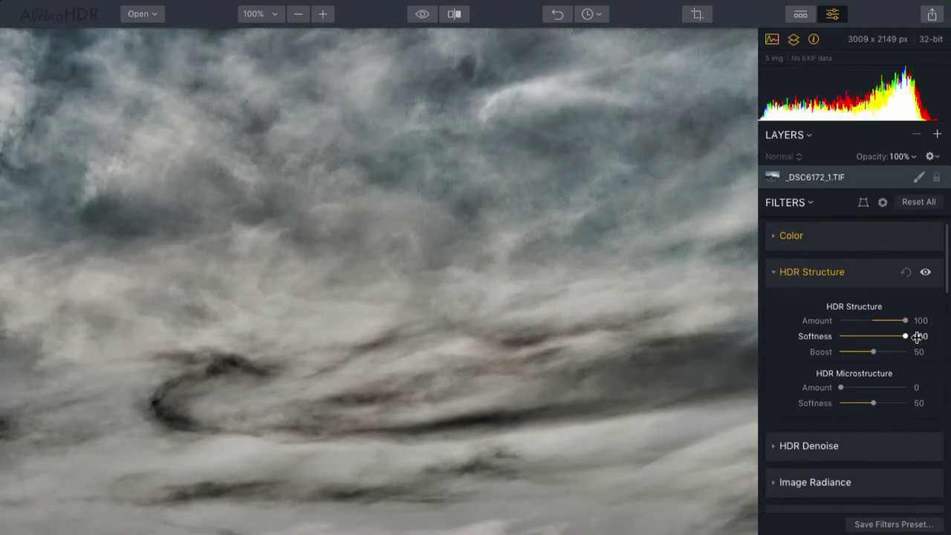
{"action": "left_click", "coordinate": [298, 15]}
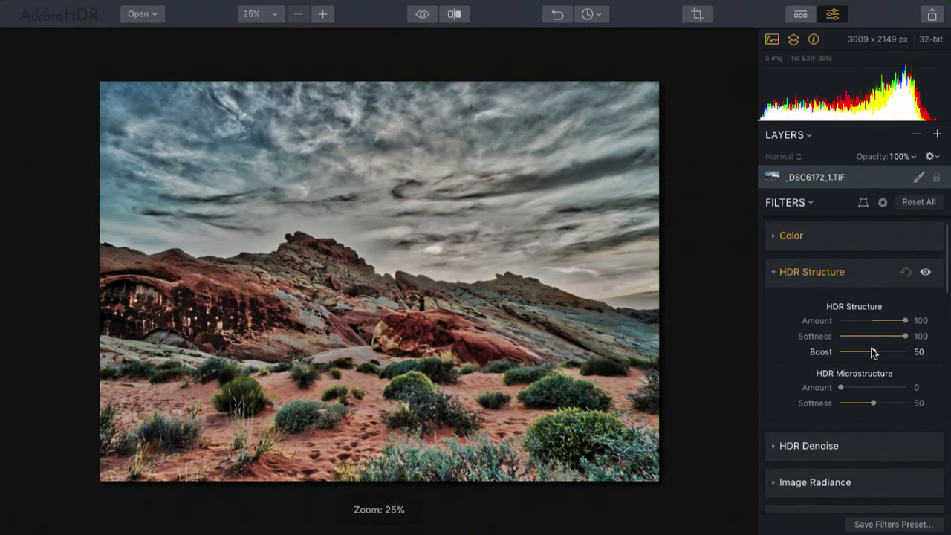
Test HDR Structure Boost at maximum and Amount at minimum, then settle Amount at -25 and lower Boost
{"action": "left_click_drag", "start_coordinate": [873, 353], "coordinate": [919, 348]}
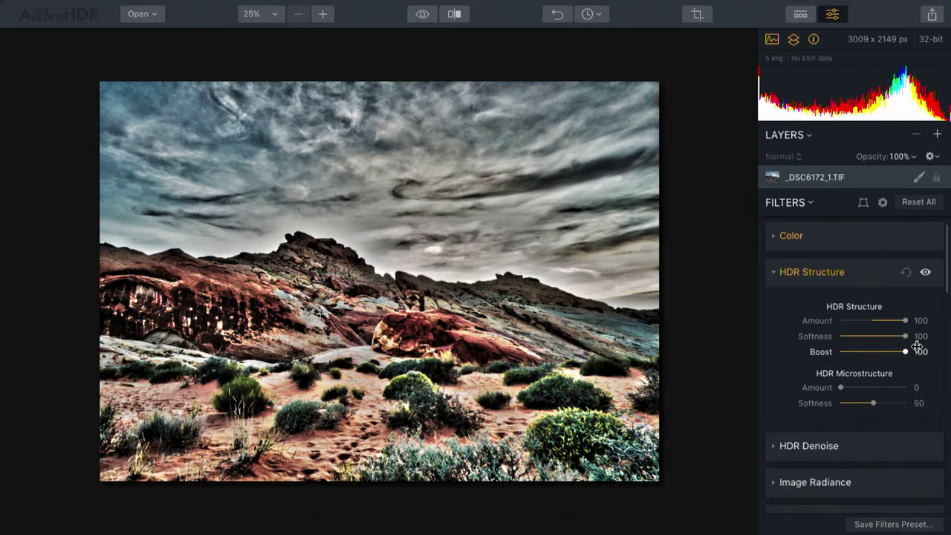
{"action": "left_click_drag", "start_coordinate": [904, 323], "coordinate": [831, 321]}
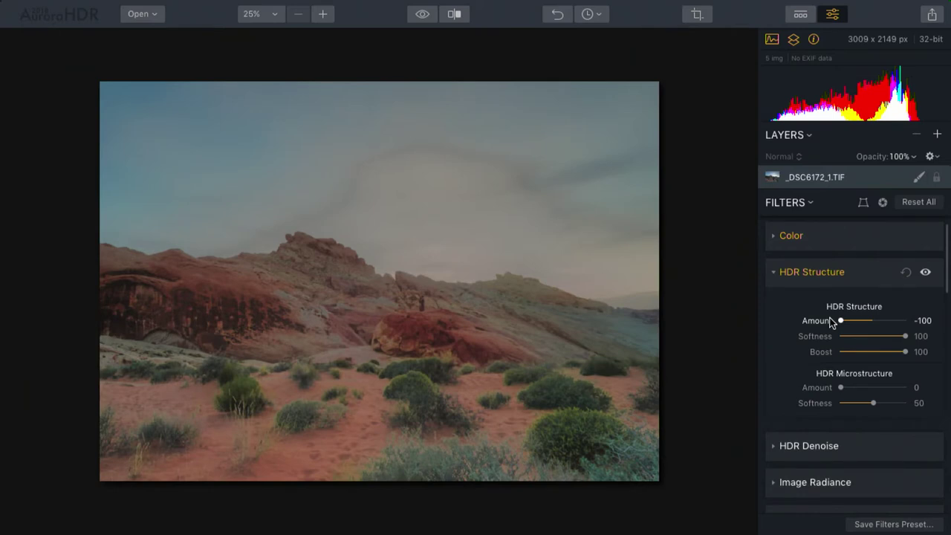
{"action": "left_click", "coordinate": [327, 13]}
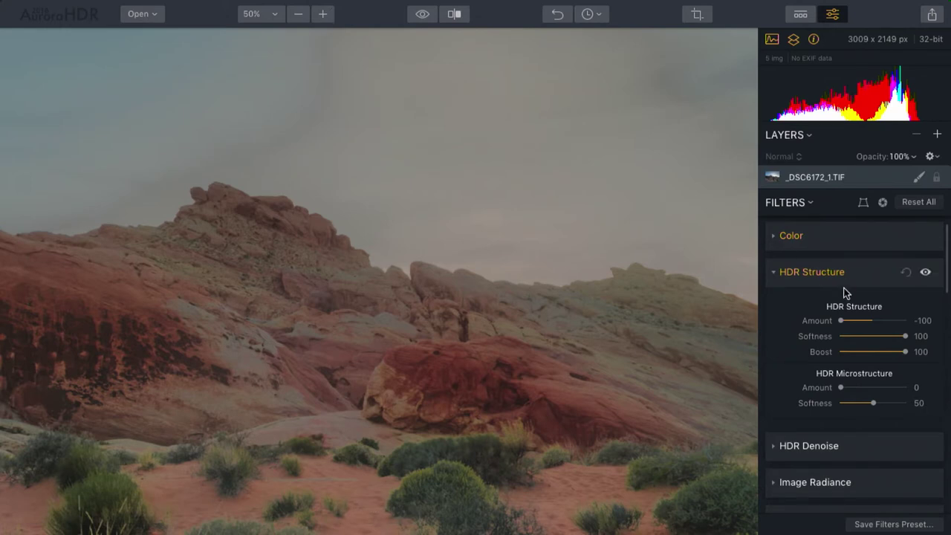
{"action": "mouse_move", "coordinate": [846, 325]}
{"action": "left_mouse_down"}
{"action": "mouse_move", "coordinate": [869, 320]}
{"action": "mouse_move", "coordinate": [868, 336]}
{"action": "mouse_move", "coordinate": [839, 336]}
{"action": "mouse_move", "coordinate": [903, 336]}
{"action": "mouse_move", "coordinate": [851, 338]}
{"action": "left_mouse_up"}
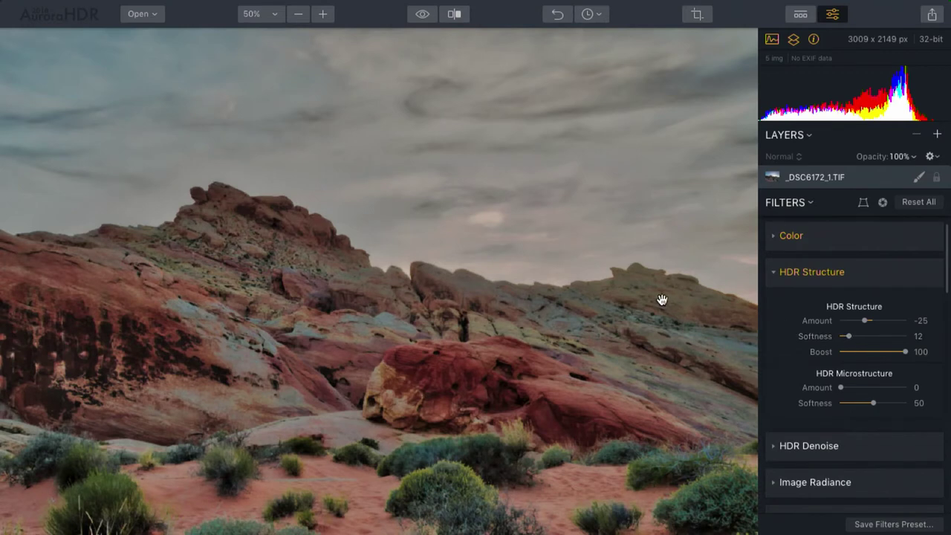
{"action": "left_click", "coordinate": [883, 353]}
Drop HDR Structure Boost to 36 and add HDR Microstructure at Amount 33, Softness 12
{"action": "mouse_move", "coordinate": [882, 354]}
{"action": "left_mouse_down"}
{"action": "mouse_move", "coordinate": [862, 353]}
{"action": "mouse_move", "coordinate": [900, 353]}
{"action": "mouse_move", "coordinate": [867, 353]}
{"action": "left_mouse_up"}
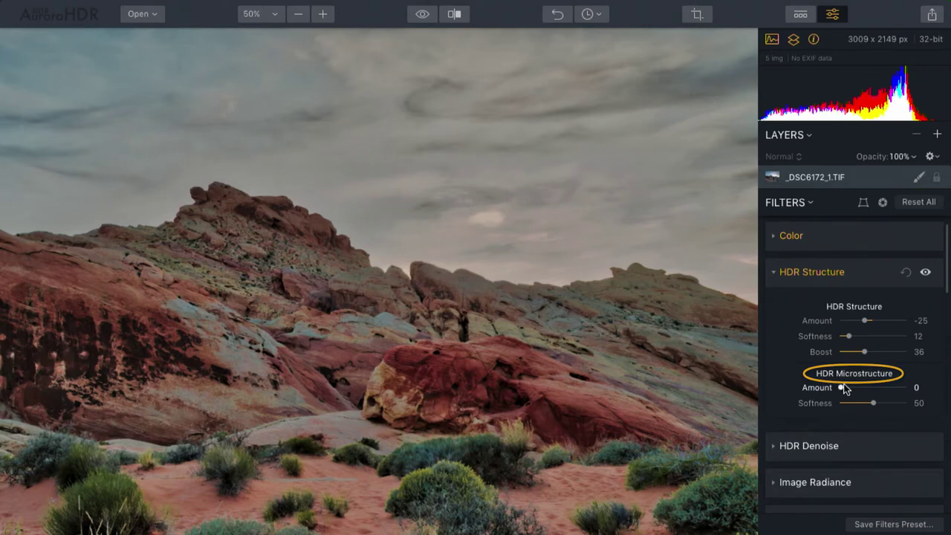
{"action": "mouse_move", "coordinate": [844, 387]}
{"action": "left_mouse_down"}
{"action": "mouse_move", "coordinate": [907, 389]}
{"action": "mouse_move", "coordinate": [854, 385]}
{"action": "mouse_move", "coordinate": [884, 381]}
{"action": "mouse_move", "coordinate": [862, 387]}
{"action": "mouse_move", "coordinate": [864, 404]}
{"action": "mouse_move", "coordinate": [848, 403]}
{"action": "left_mouse_up"}
{"action": "left_click", "coordinate": [298, 16]}
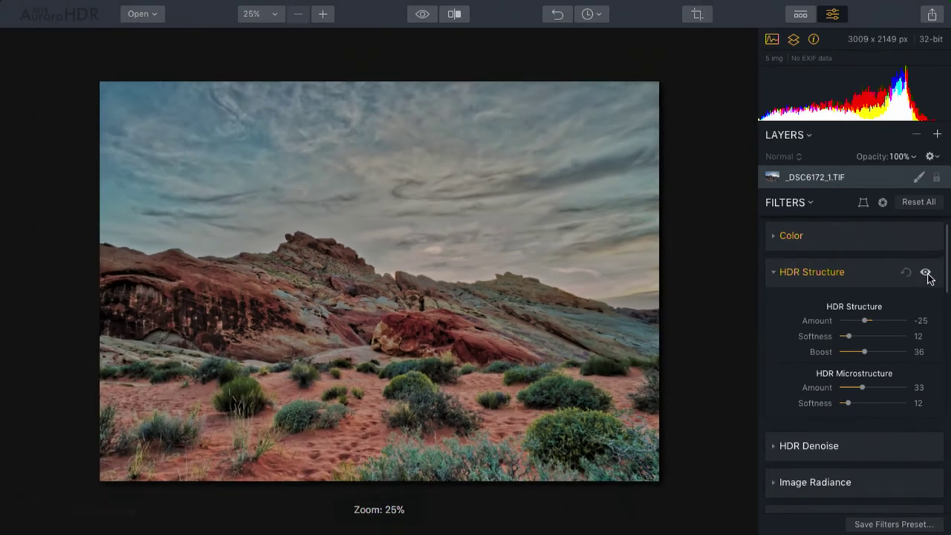
Toggle HDR Structure off and on to compare the full photo
{"action": "left_click", "coordinate": [926, 273]}
{"action": "left_click", "coordinate": [926, 274]}
{"action": "left_click", "coordinate": [927, 274]}
{"action": "left_click", "coordinate": [926, 275]}
Disable the HDR Structure filter and collapse its section, leaving the Layers + menu unused
{"action": "left_click", "coordinate": [777, 275]}
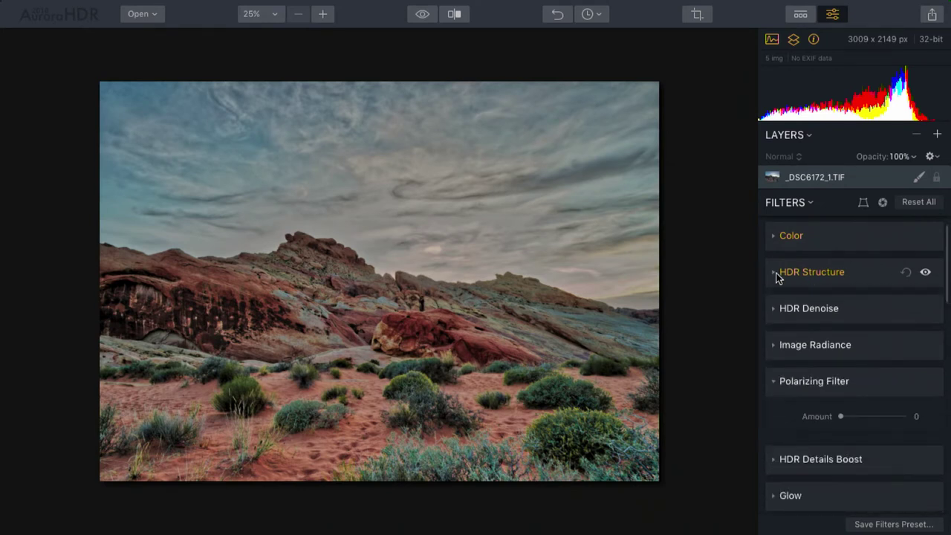
{"action": "left_click", "coordinate": [777, 275]}
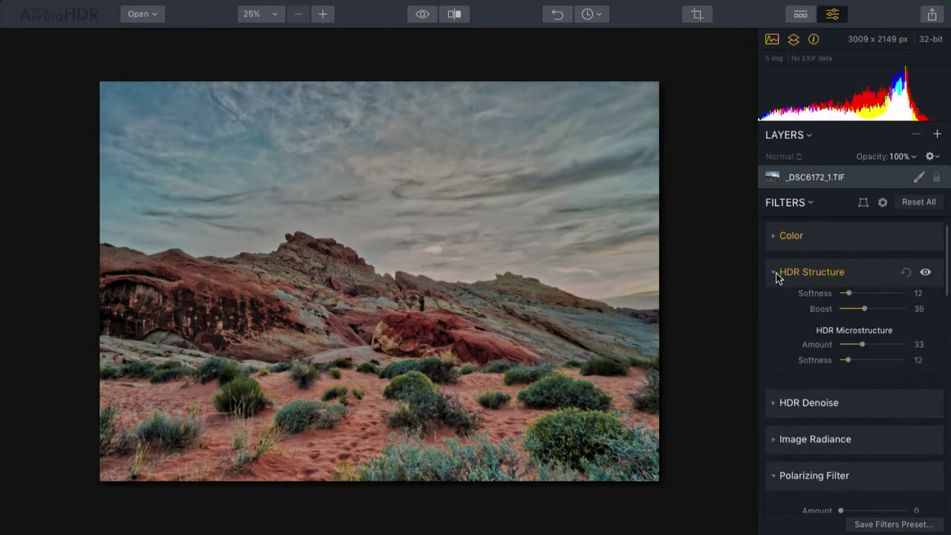
{"action": "left_click", "coordinate": [925, 274]}
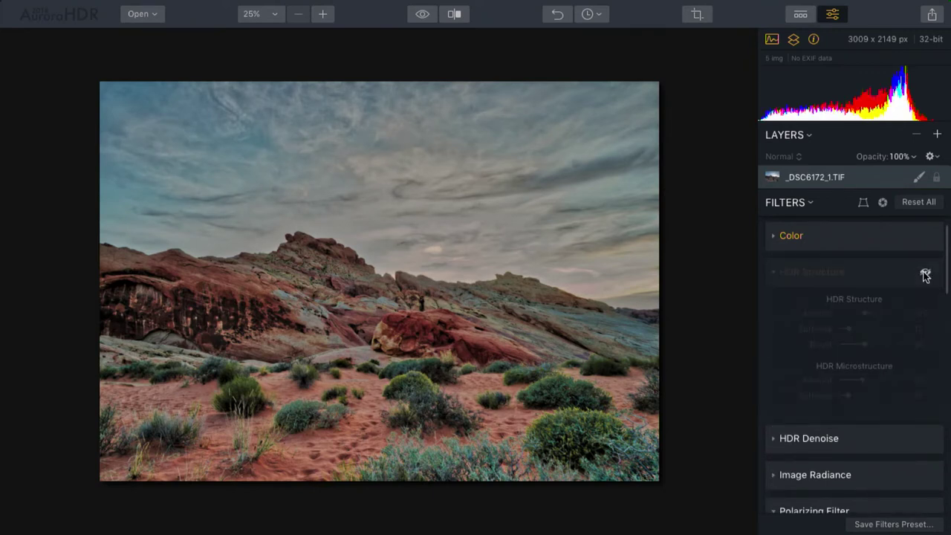
{"action": "left_click", "coordinate": [773, 276]}
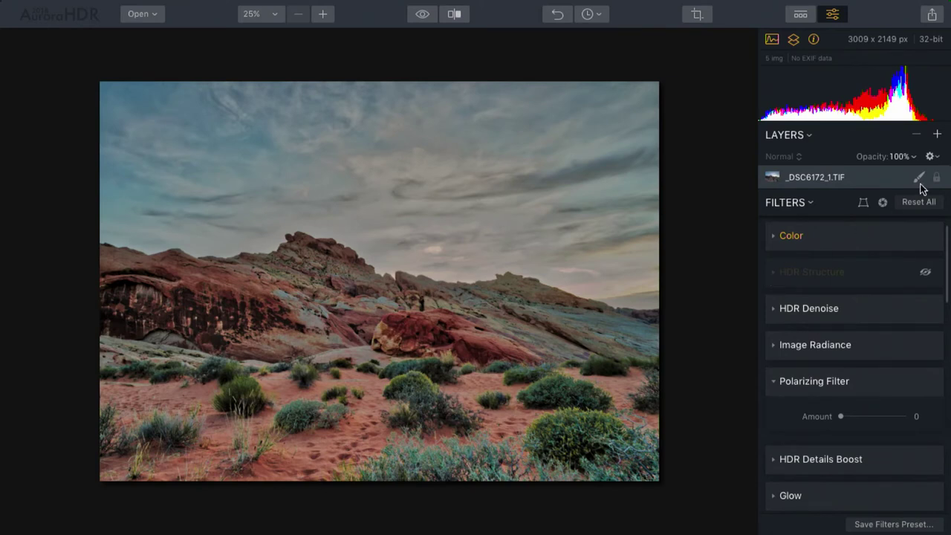
{"action": "left_click", "coordinate": [937, 134]}
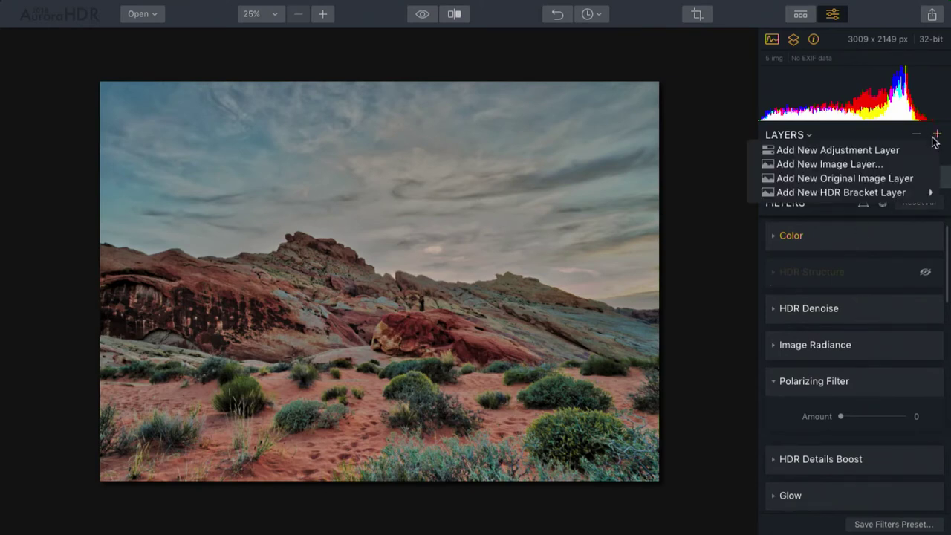
{"action": "left_click", "coordinate": [937, 134]}
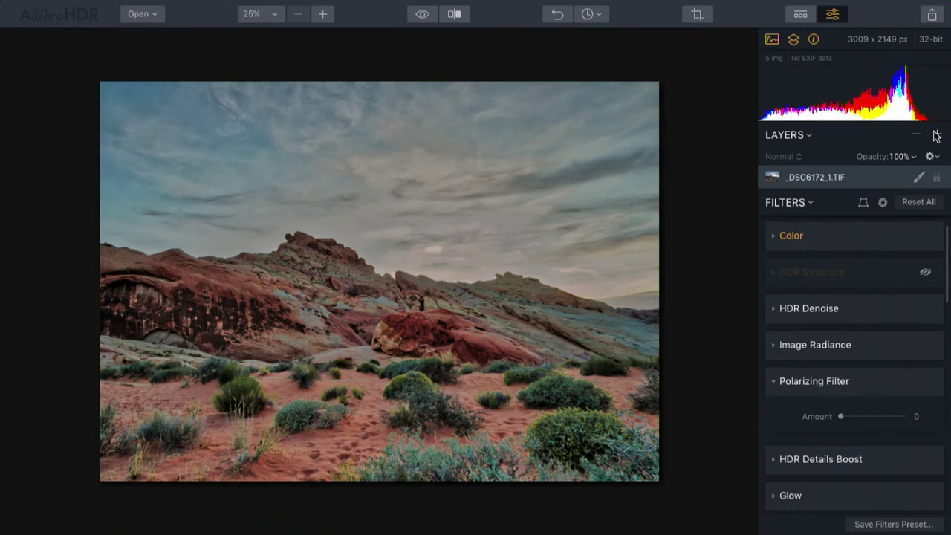
At 100% zoom, set HDR Details Boost Small to 62 with Medium and Large reset to 0
{"action": "scroll", "coordinate": [869, 332], "scroll_direction": "down", "scroll_amount": 3}
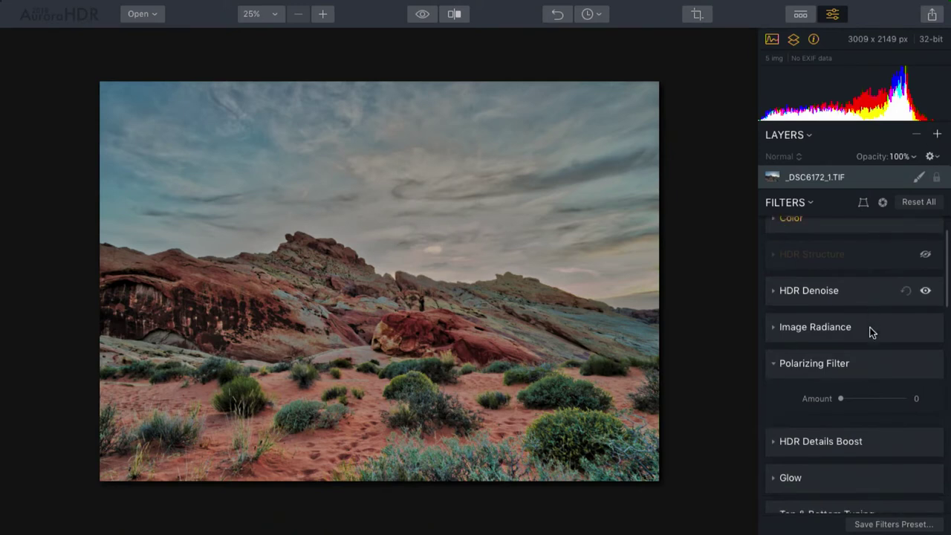
{"action": "scroll", "coordinate": [870, 331], "scroll_direction": "down", "scroll_amount": 1}
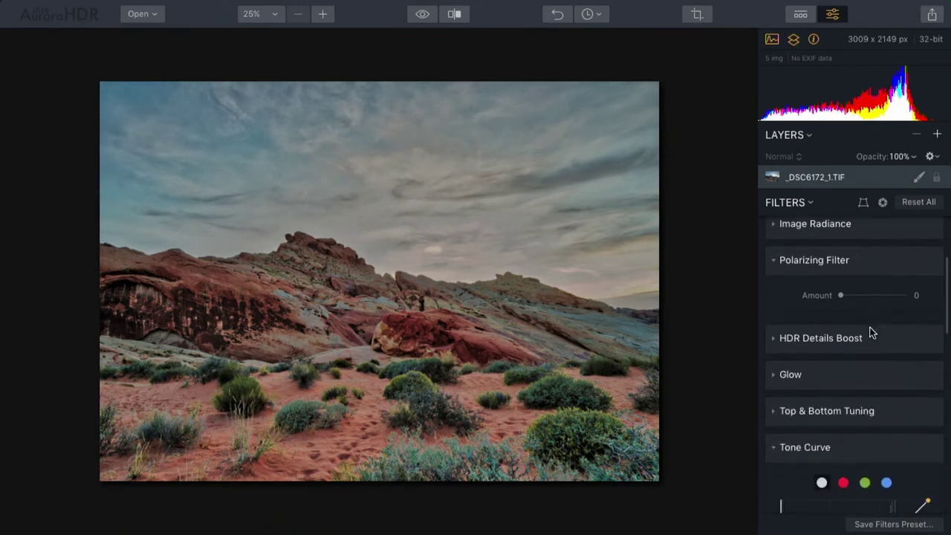
{"action": "left_click", "coordinate": [774, 340]}
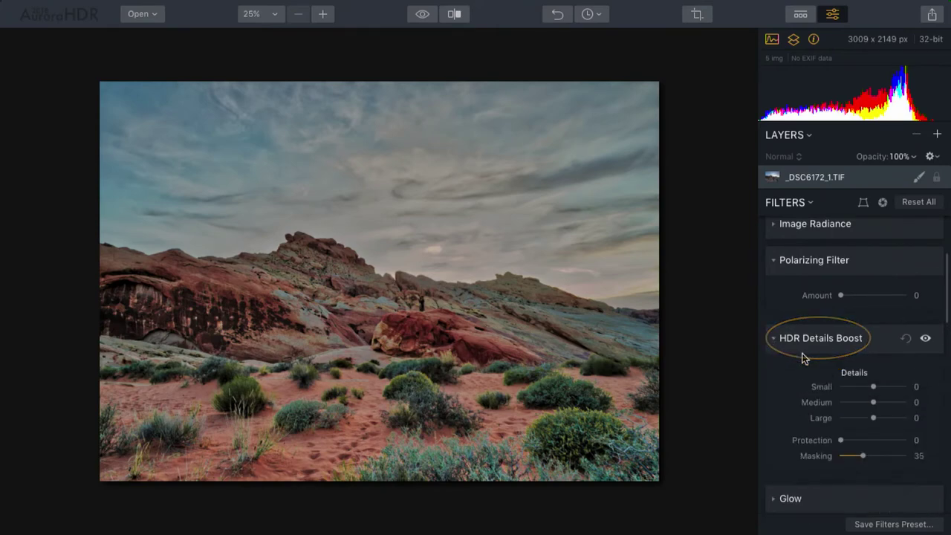
{"action": "left_click", "coordinate": [323, 14]}
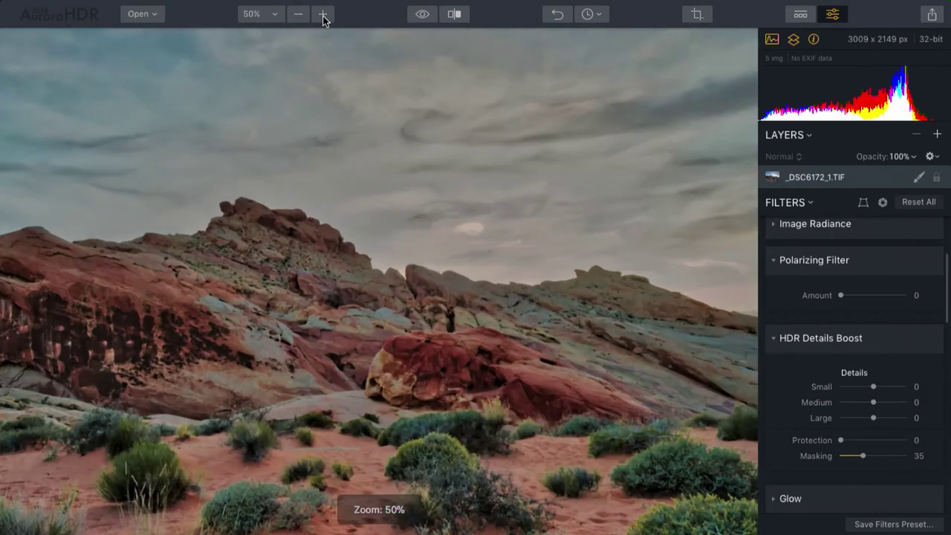
{"action": "left_click", "coordinate": [323, 14]}
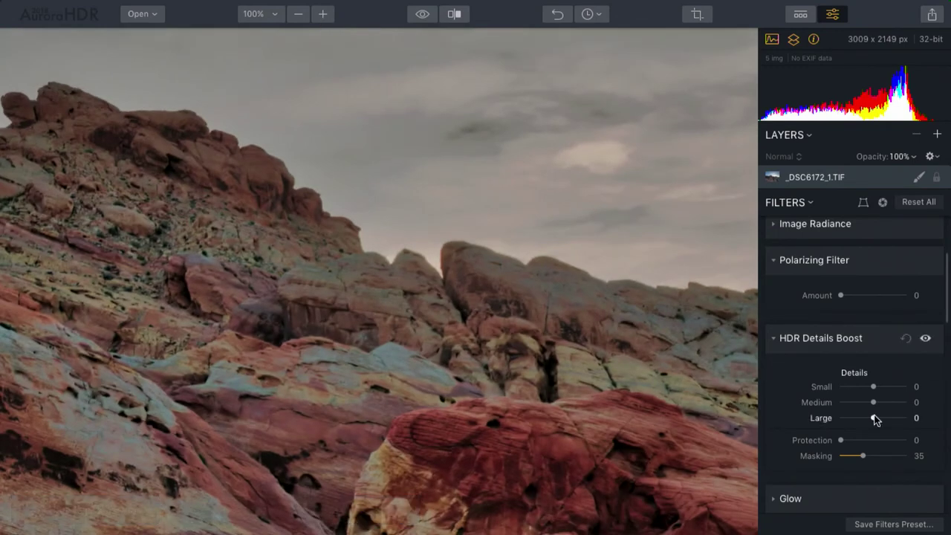
{"action": "left_click_drag", "start_coordinate": [874, 420], "coordinate": [919, 389]}
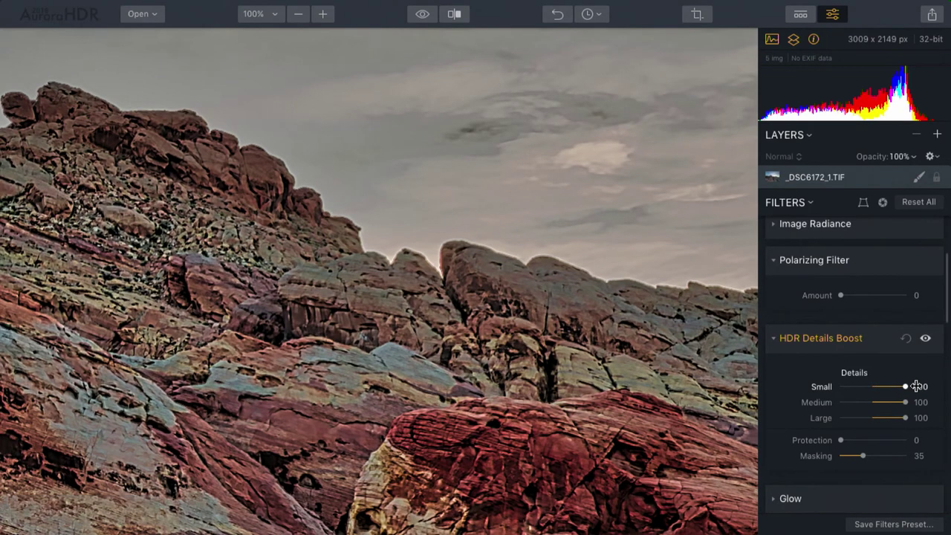
{"action": "double_click", "coordinate": [878, 419]}
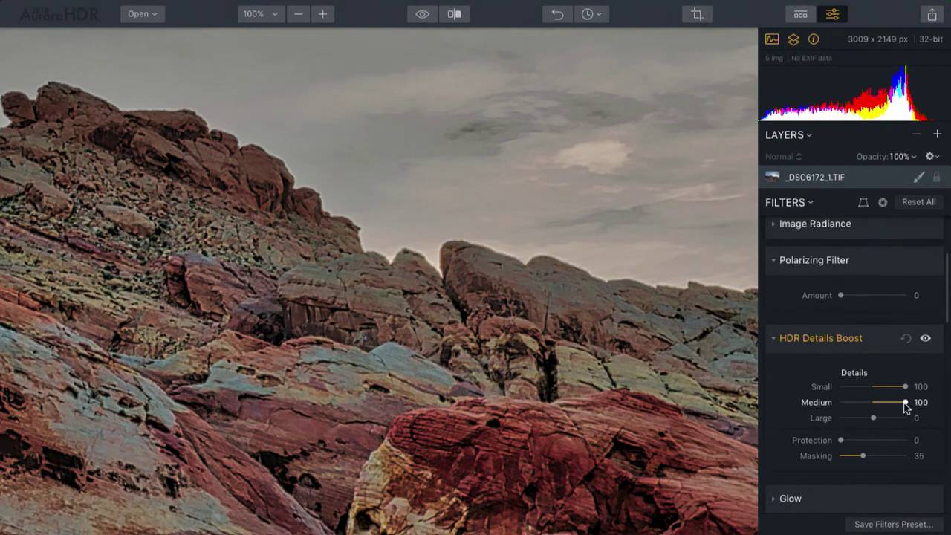
{"action": "double_click", "coordinate": [905, 403]}
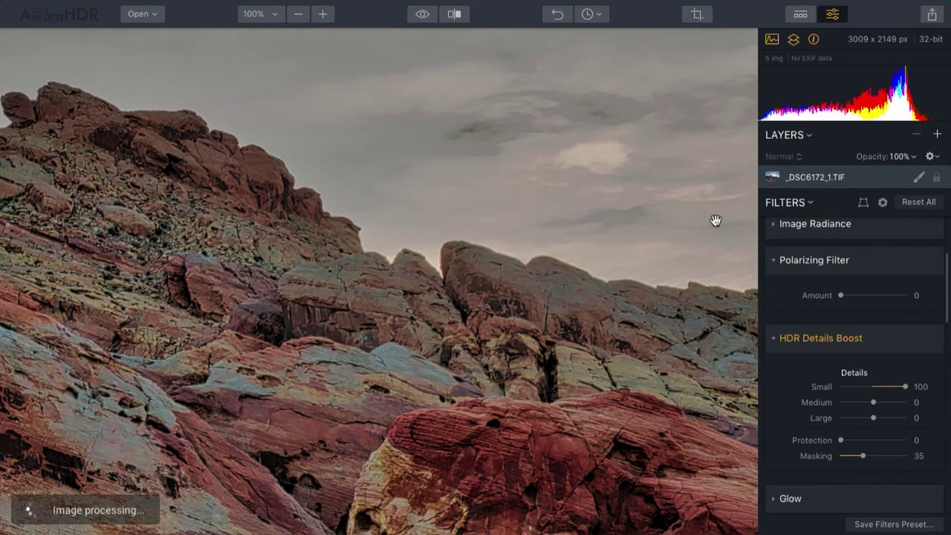
{"action": "mouse_move", "coordinate": [904, 387]}
{"action": "left_mouse_down"}
{"action": "mouse_move", "coordinate": [838, 388]}
{"action": "mouse_move", "coordinate": [917, 389]}
{"action": "mouse_move", "coordinate": [841, 389]}
{"action": "mouse_move", "coordinate": [897, 393]}
{"action": "left_mouse_up"}
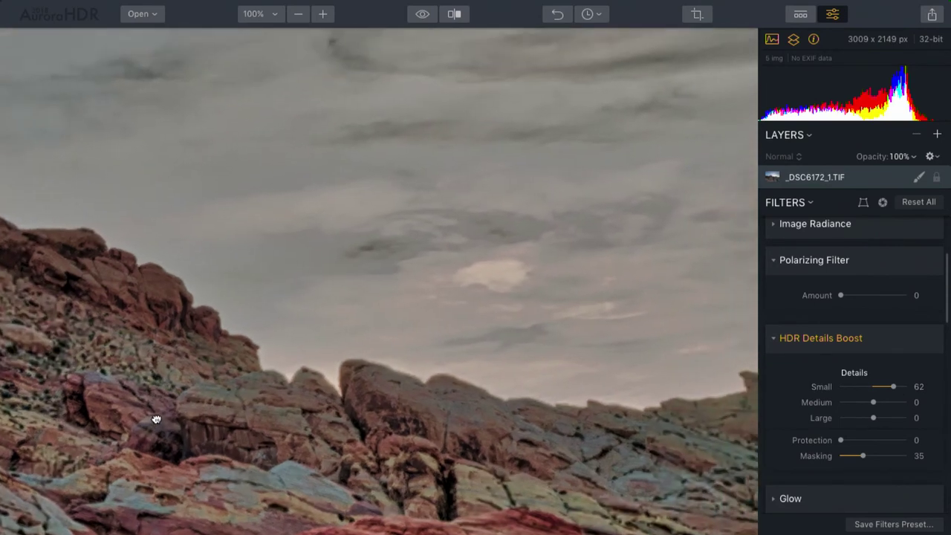
Set HDR Details Boost Small to 27, Medium to 48 and Protection to 41
{"action": "left_click_drag", "start_coordinate": [563, 389], "coordinate": [374, 261]}
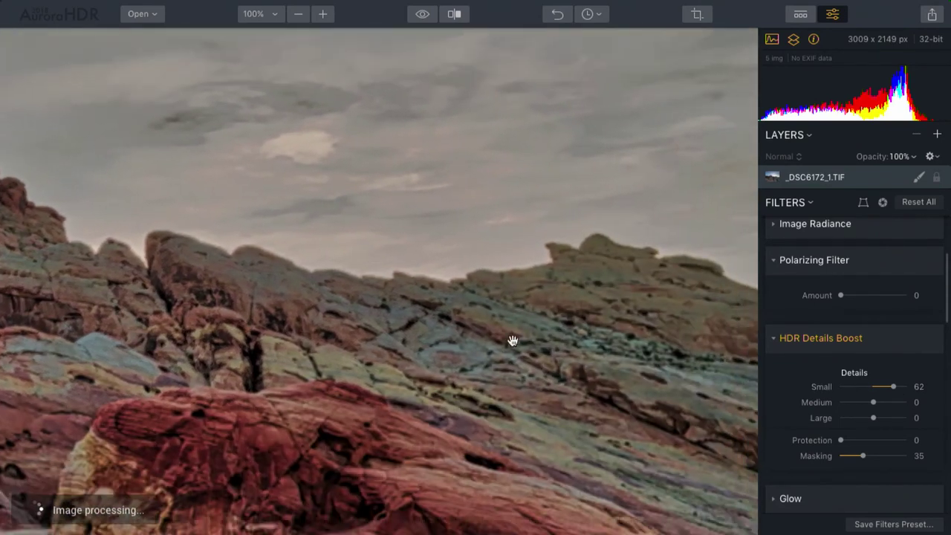
{"action": "left_click_drag", "start_coordinate": [512, 340], "coordinate": [442, 265]}
{"action": "left_click_drag", "start_coordinate": [891, 386], "coordinate": [892, 407]}
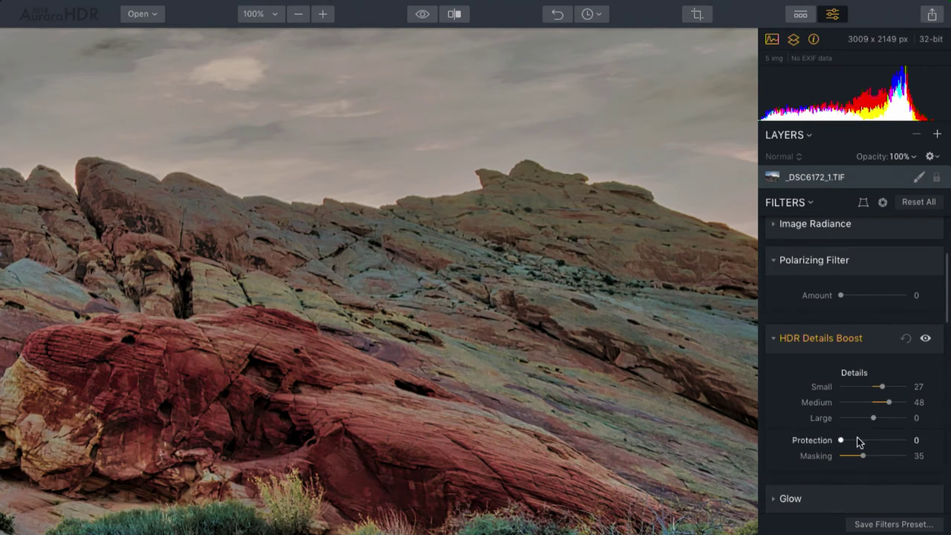
{"action": "left_click_drag", "start_coordinate": [844, 442], "coordinate": [878, 455]}
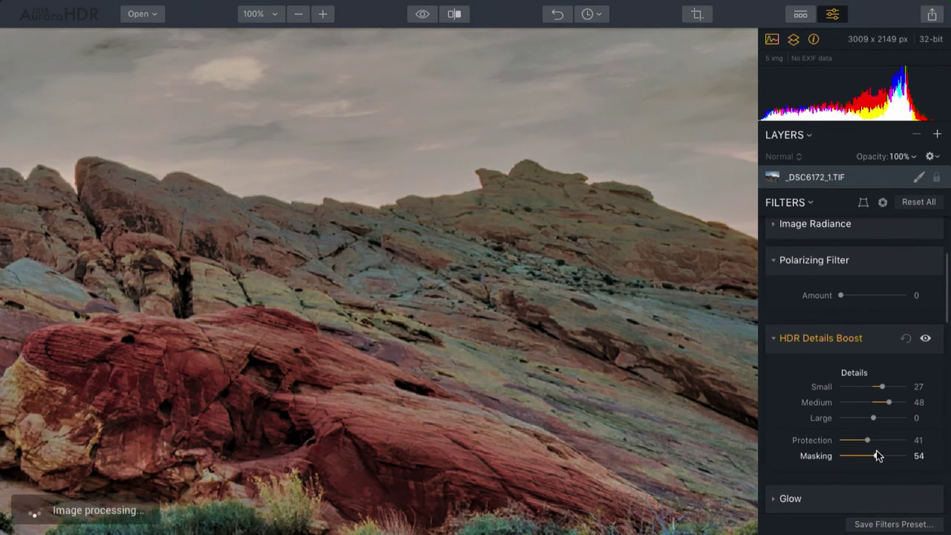
Compare the rock face and red boulder with HDR Details Boost toggled off and on
{"action": "left_click_drag", "start_coordinate": [315, 240], "coordinate": [452, 279]}
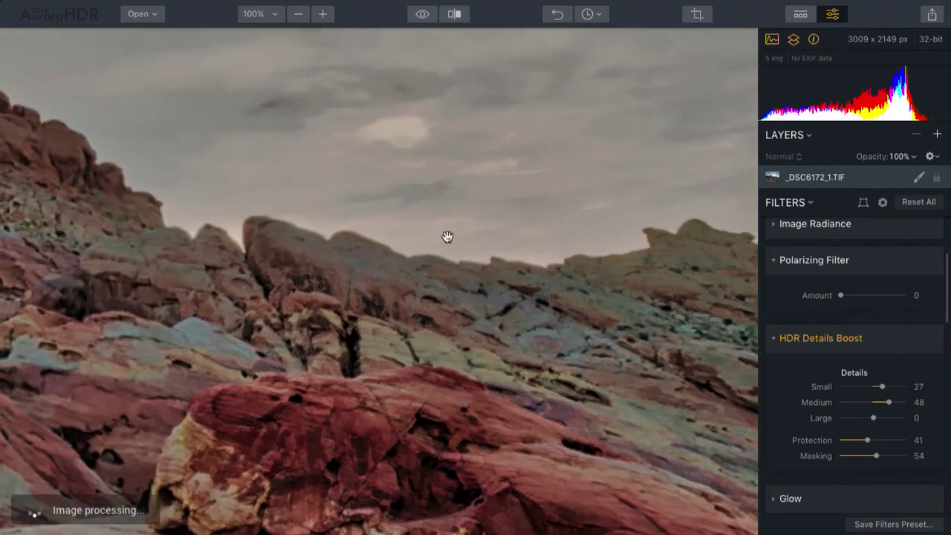
{"action": "left_click_drag", "start_coordinate": [335, 89], "coordinate": [409, 235]}
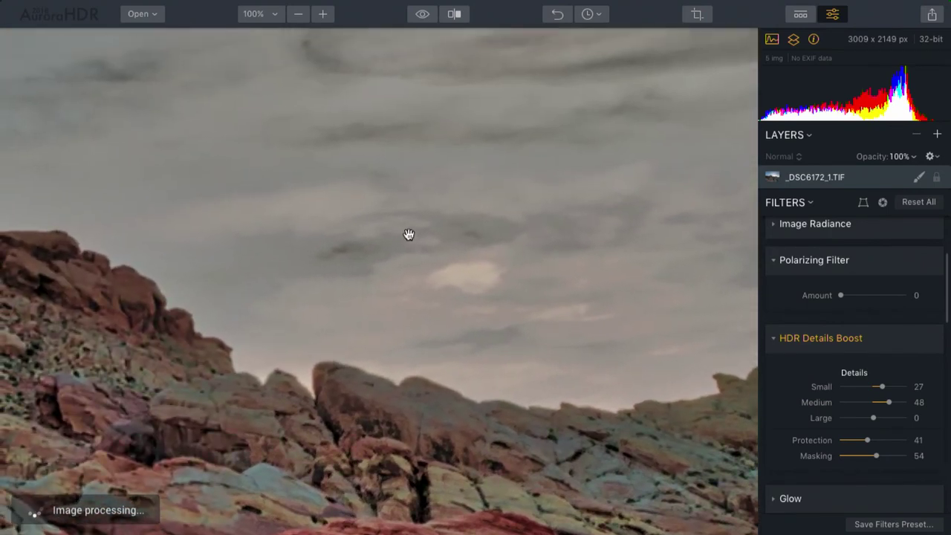
{"action": "left_click", "coordinate": [926, 339]}
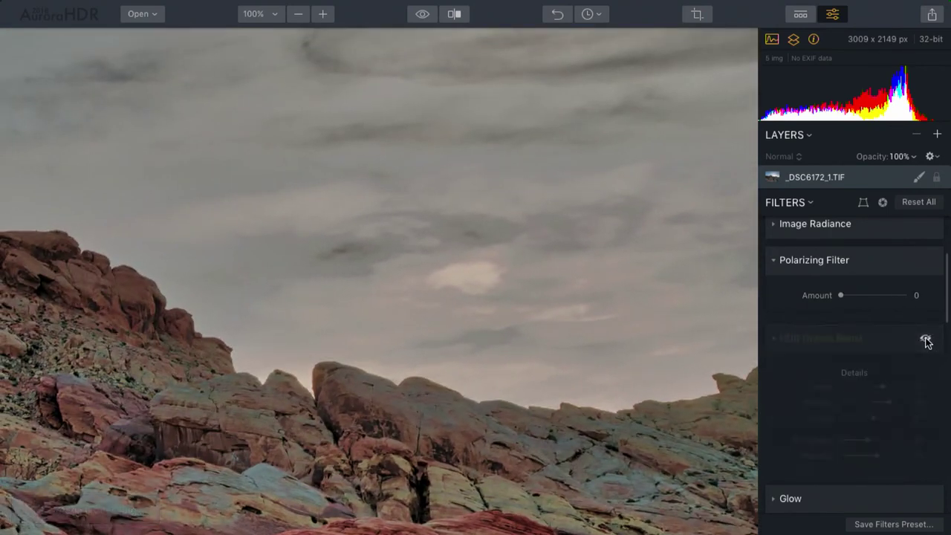
{"action": "left_click", "coordinate": [926, 339]}
{"action": "left_click", "coordinate": [925, 339]}
{"action": "left_click", "coordinate": [926, 339]}
{"action": "left_click_drag", "start_coordinate": [563, 450], "coordinate": [628, 236]}
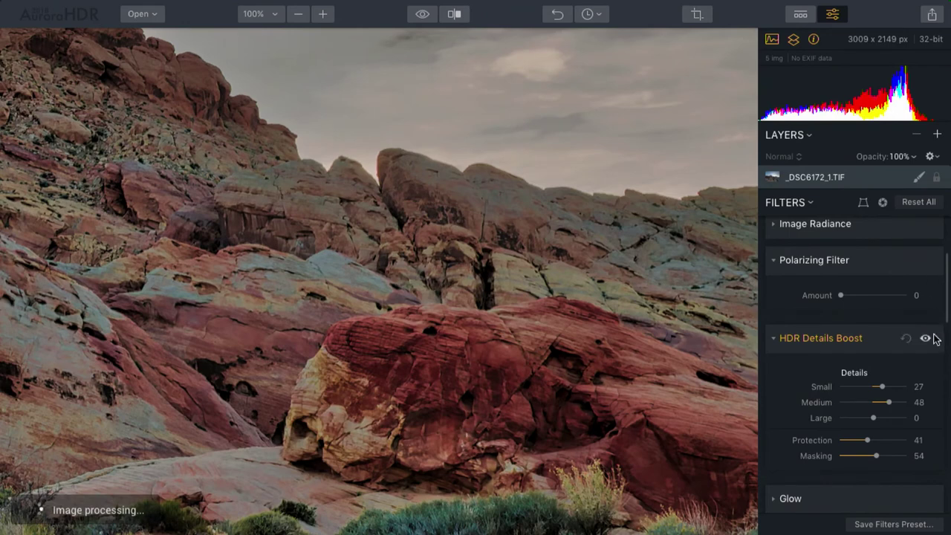
{"action": "left_click", "coordinate": [926, 340]}
{"action": "left_click", "coordinate": [926, 339]}
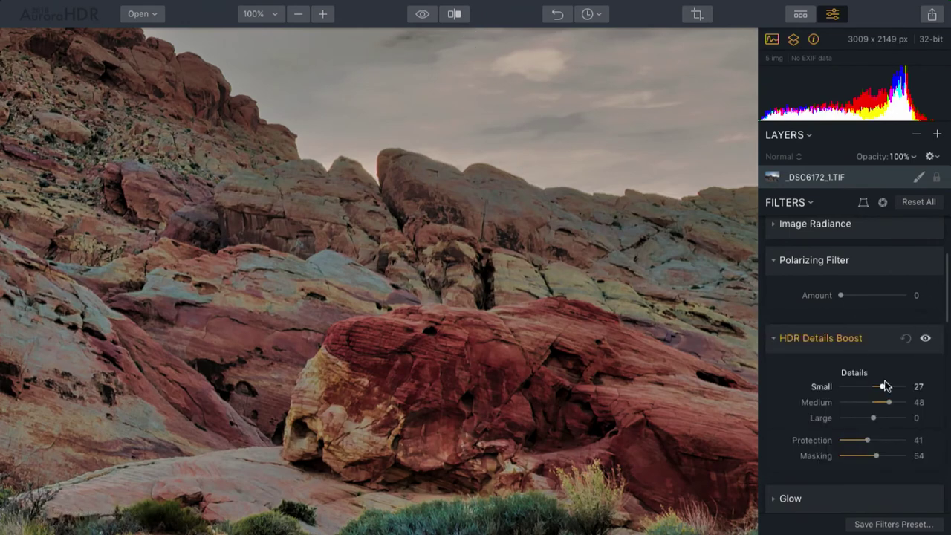
Lower Details Boost Masking to 25 and raise Large to 26
{"action": "left_click_drag", "start_coordinate": [876, 456], "coordinate": [855, 456]}
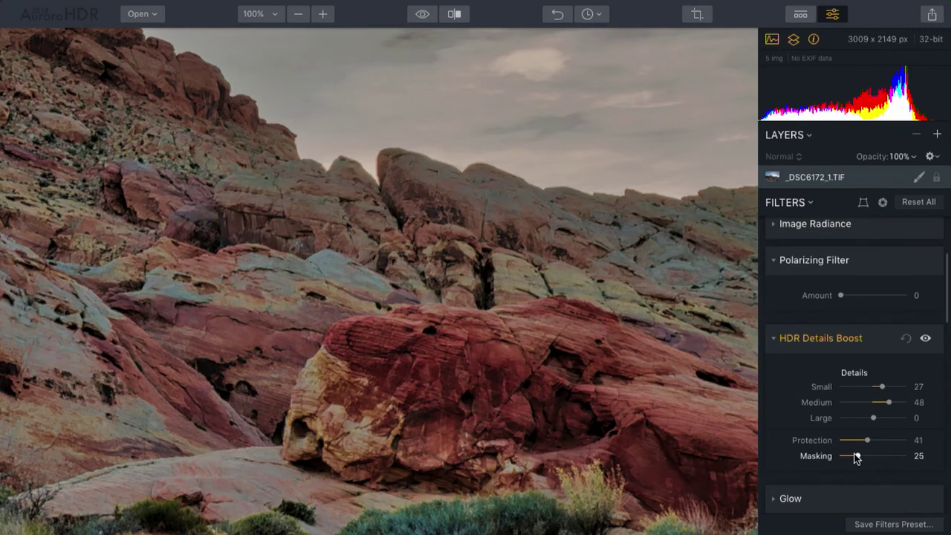
{"action": "left_click_drag", "start_coordinate": [875, 418], "coordinate": [882, 421]}
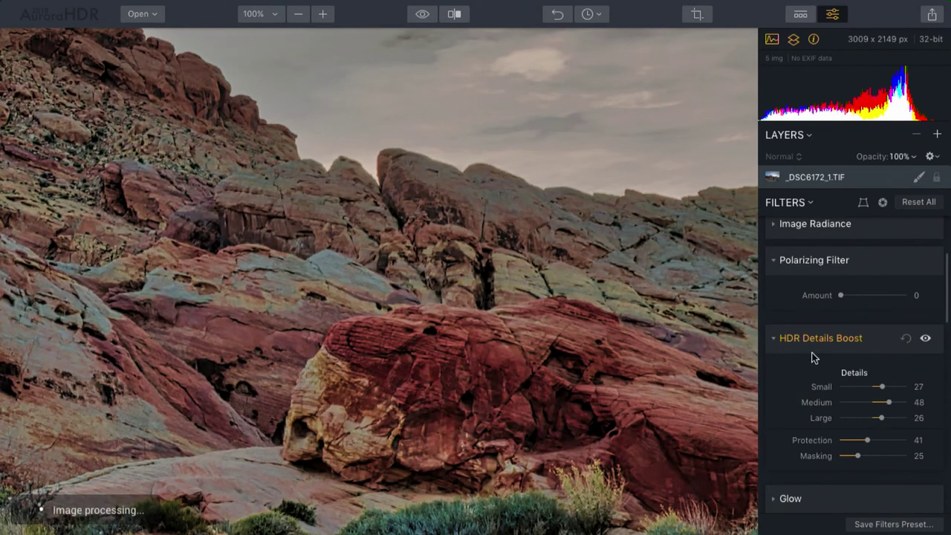
{"action": "left_click", "coordinate": [273, 14]}
Fit the photo to screen, collapse HDR Details Boost, and compare it off and on, ending on
{"action": "left_click", "coordinate": [269, 34]}
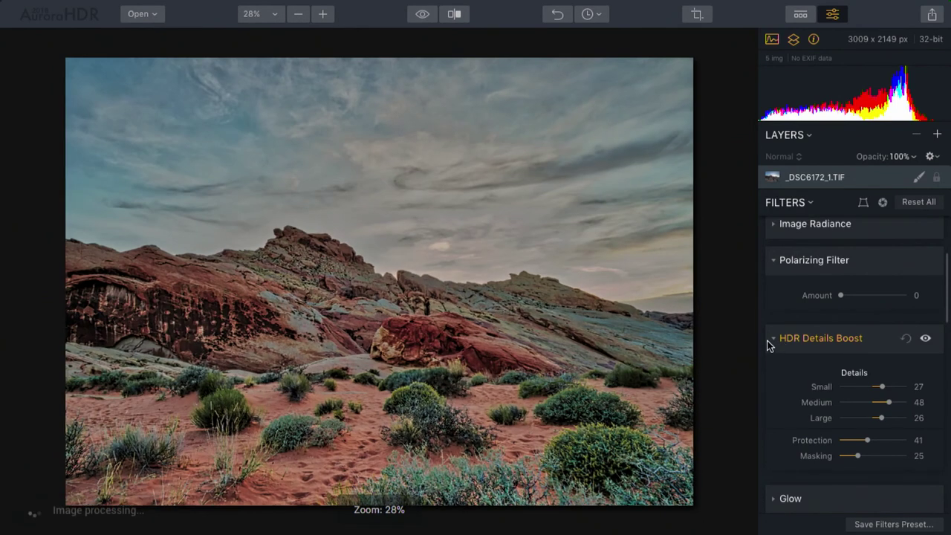
{"action": "left_click", "coordinate": [770, 340]}
{"action": "left_click", "coordinate": [925, 339]}
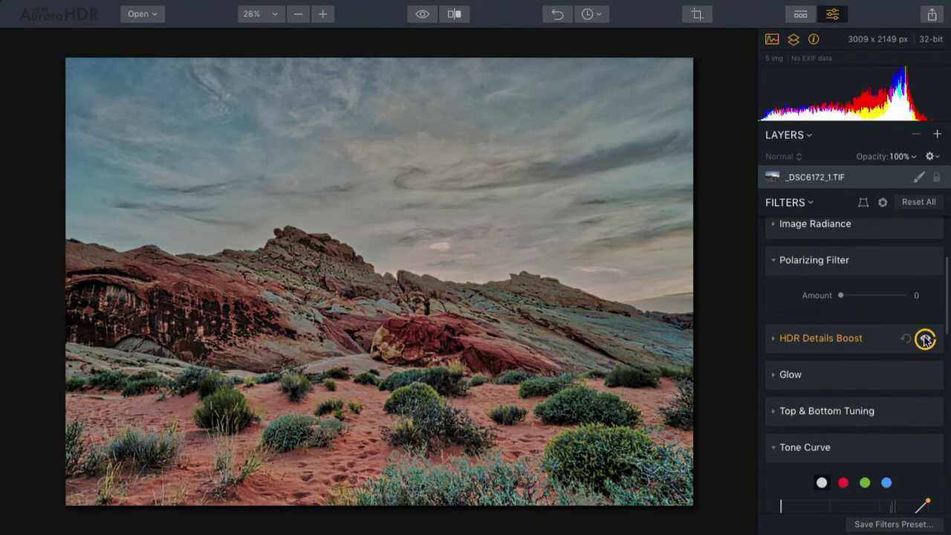
{"action": "left_click", "coordinate": [925, 340]}
{"action": "left_click", "coordinate": [925, 340]}
{"action": "left_click", "coordinate": [925, 340]}
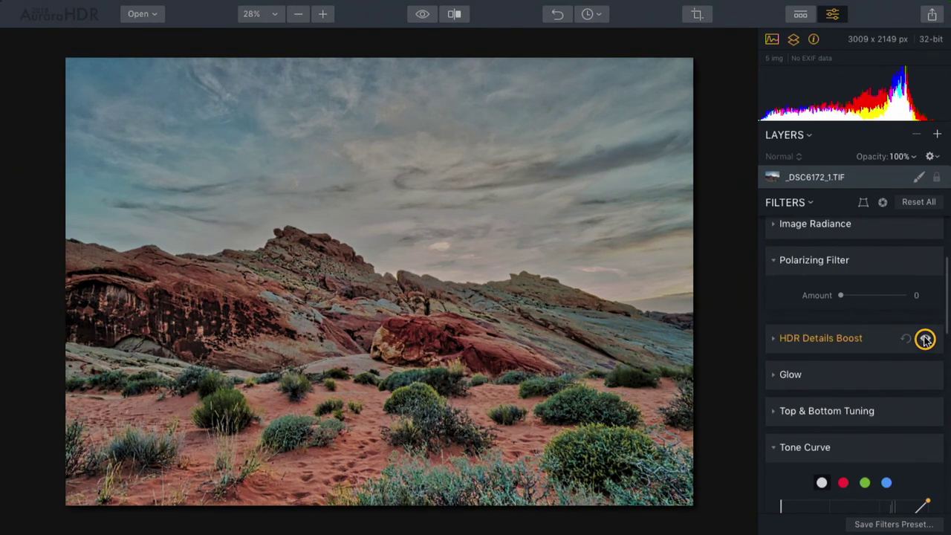